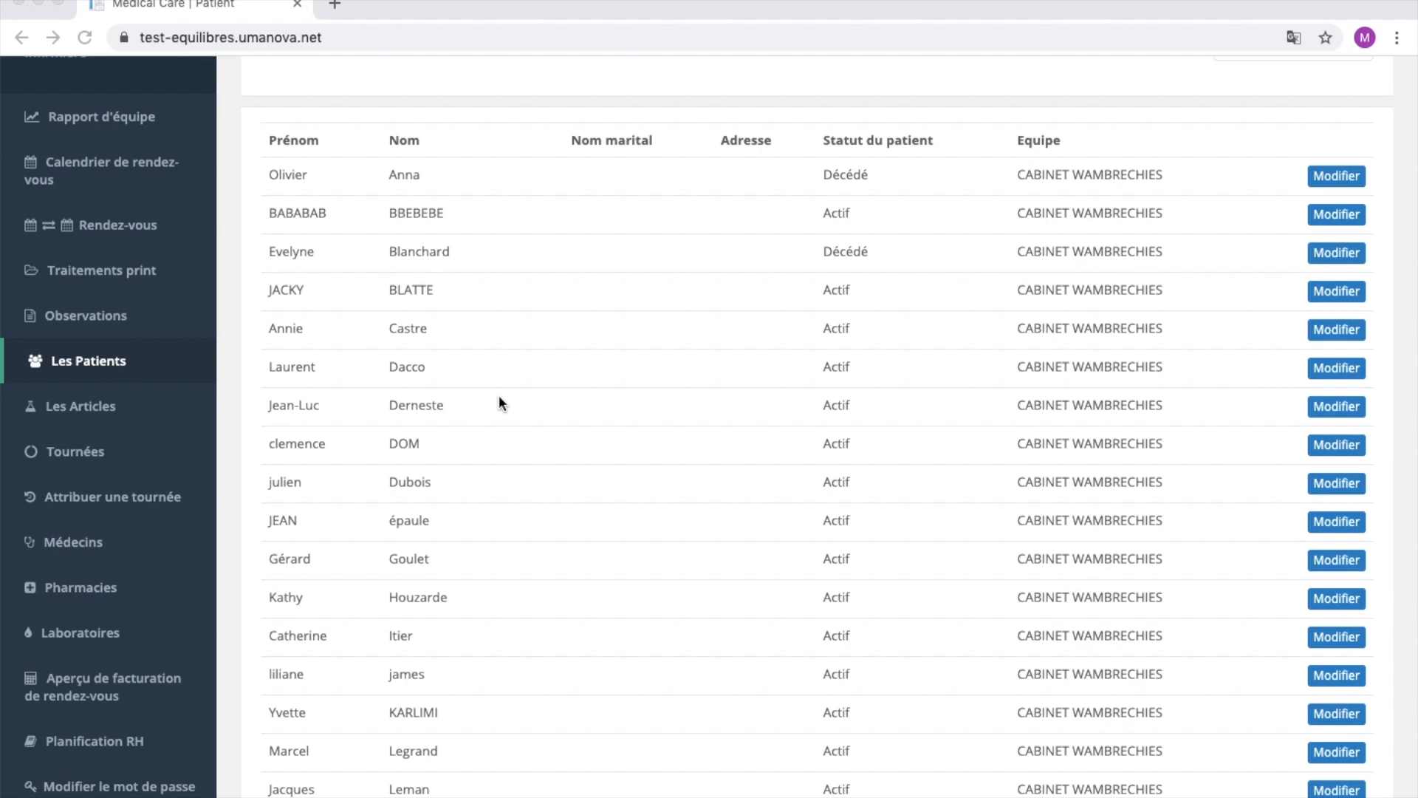
# Open the record of the fourth patient in the patient list and review the active Omaha evaluation.
pyautogui.click(82, 362)
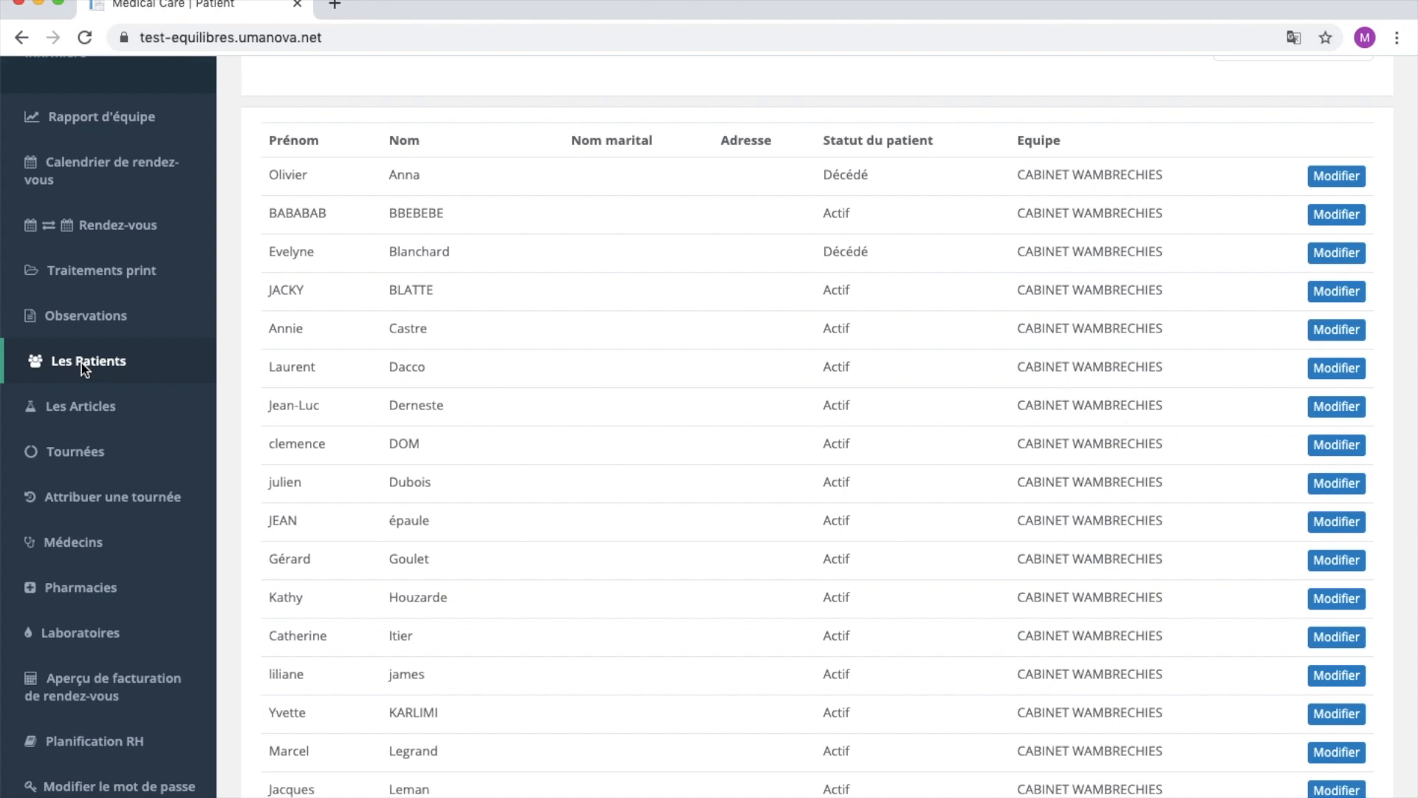
pyautogui.click(353, 298)
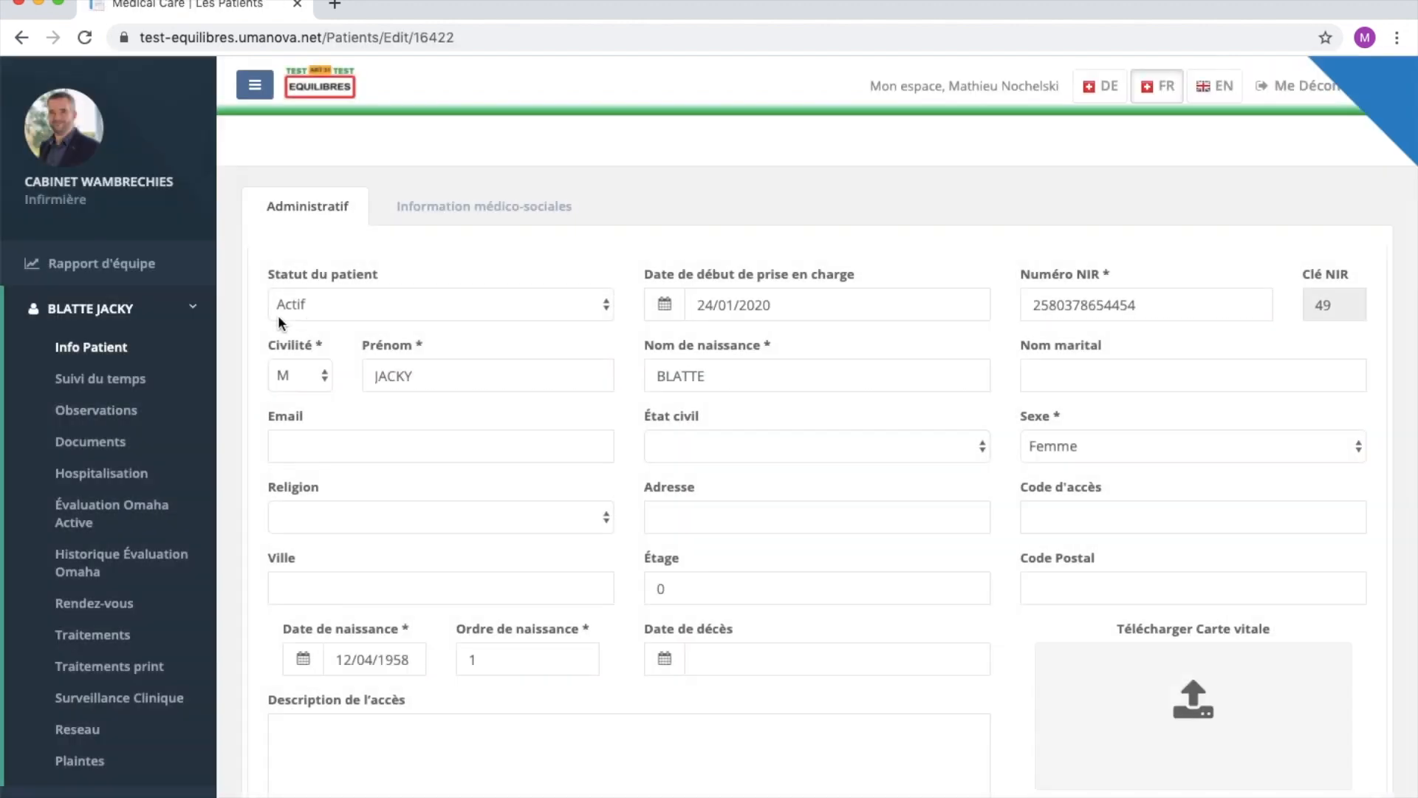
pyautogui.click(89, 521)
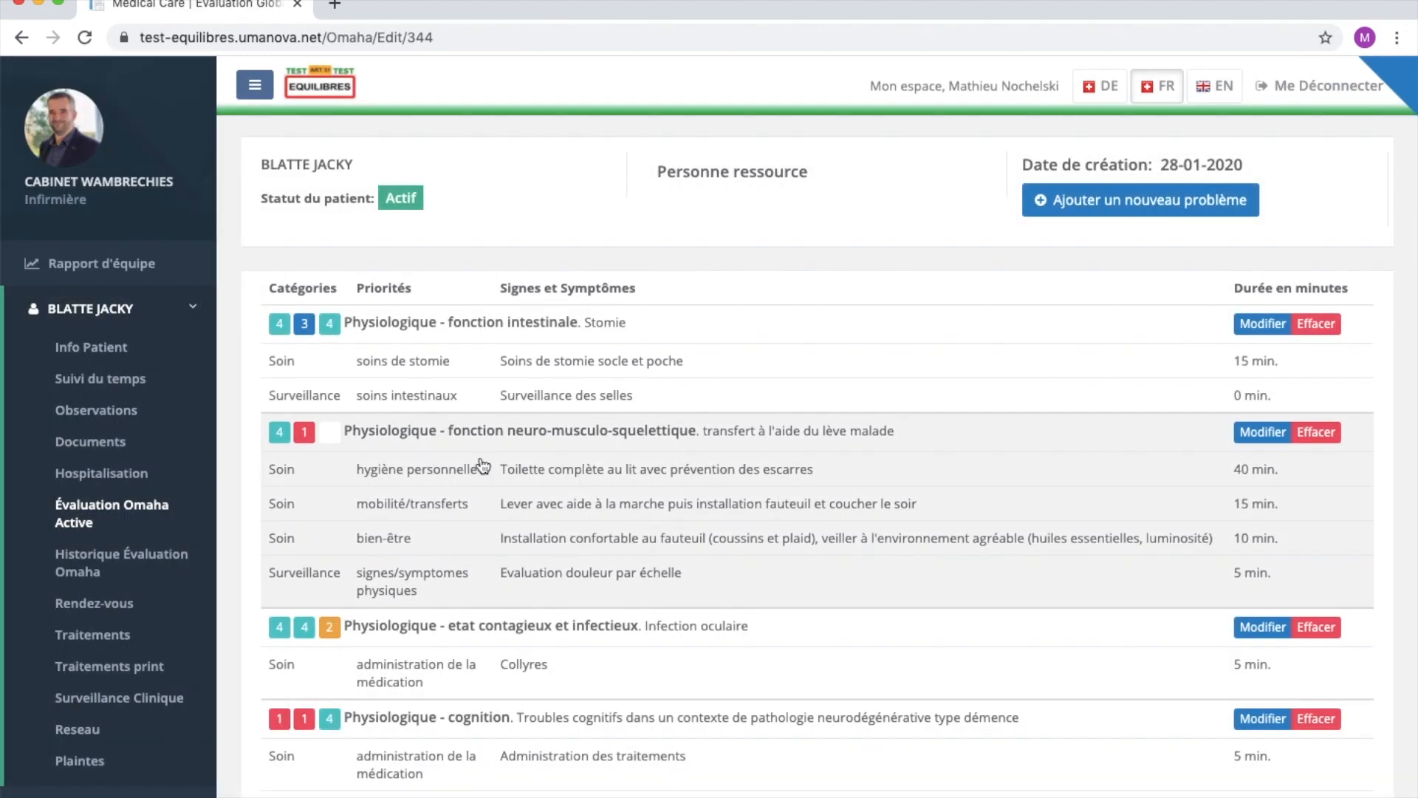
pyautogui.scroll(-3, 564, 320)
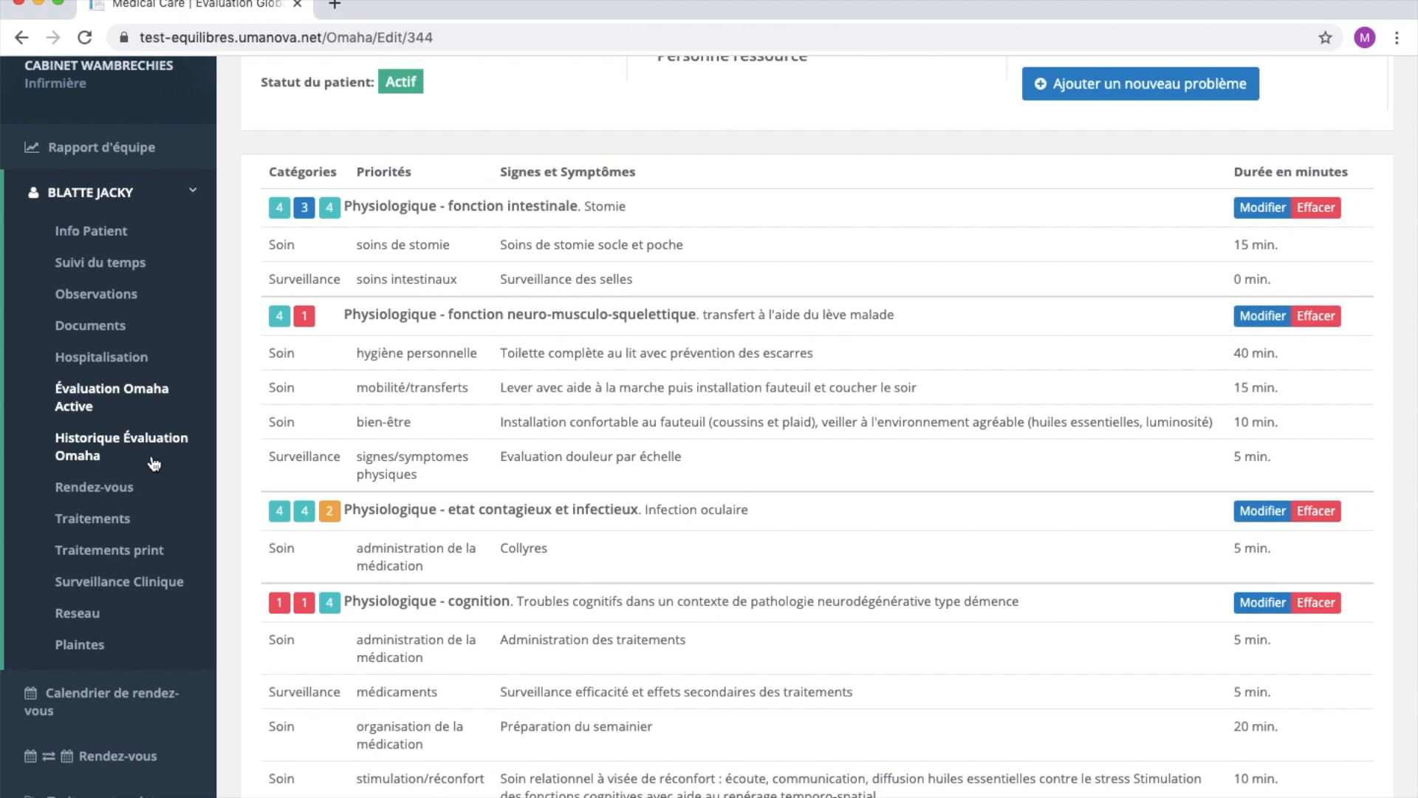
# From the Omaha history, create a new global evaluation that closes the current one, duplicates all problems and interventions, and recreates all appointments.
pyautogui.click(104, 454)
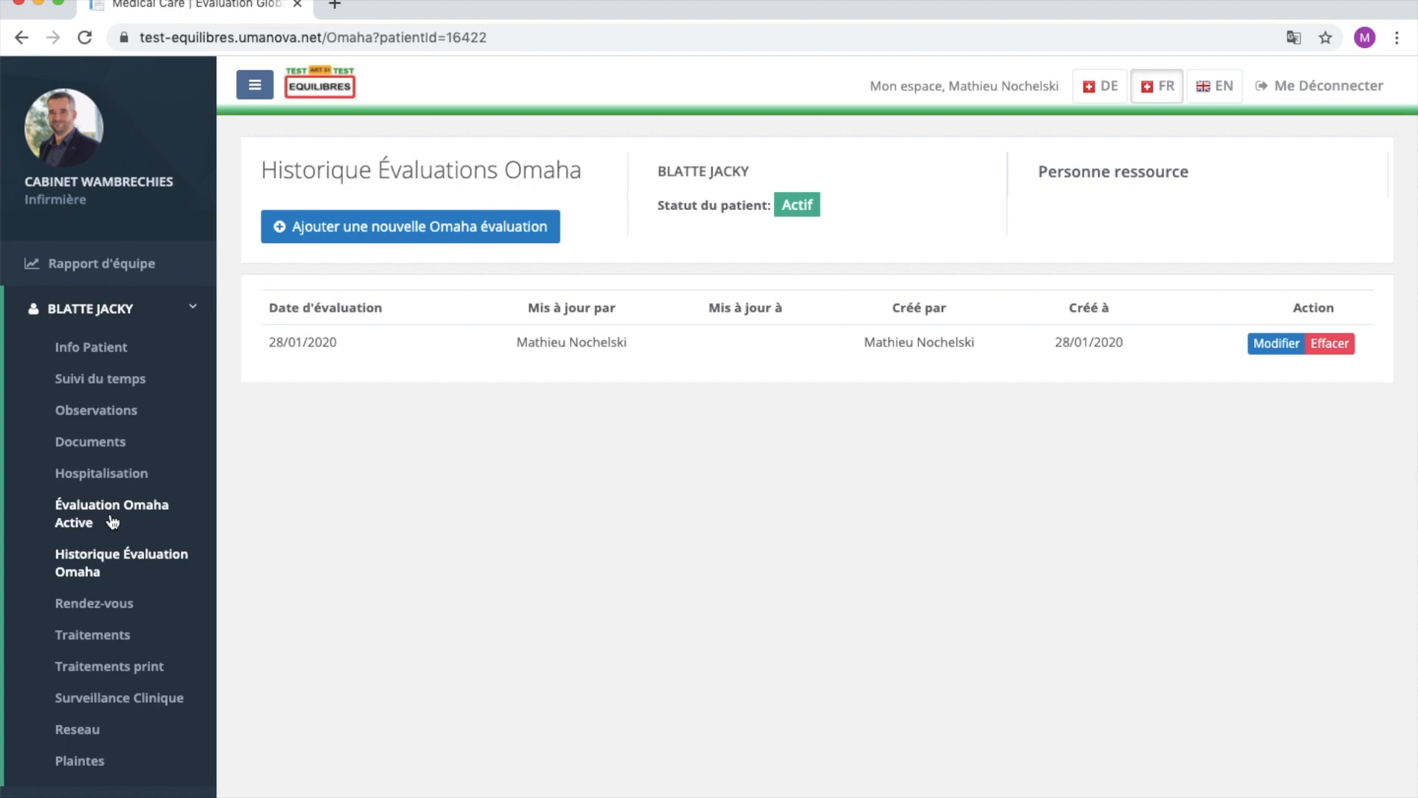
pyautogui.click(358, 235)
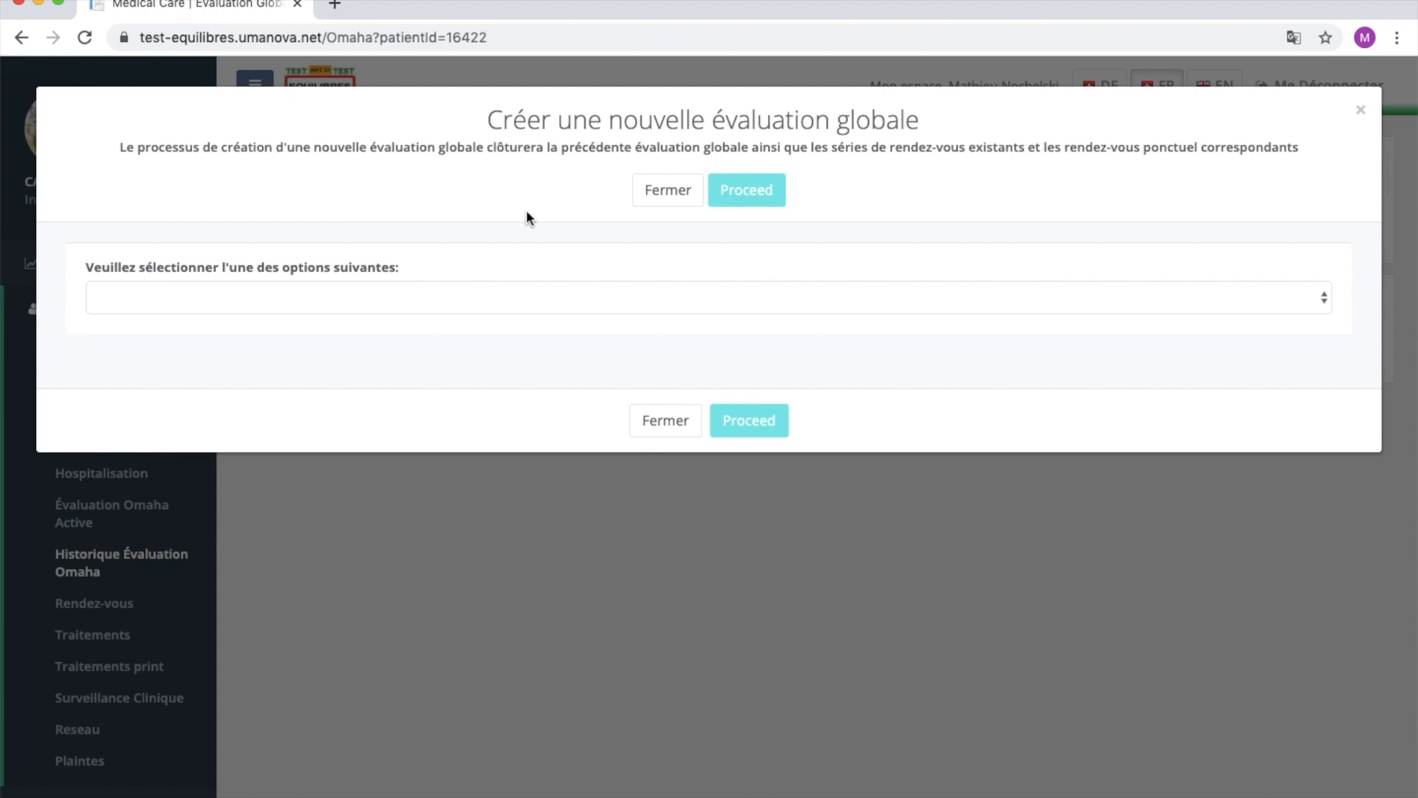
pyautogui.click(1324, 298)
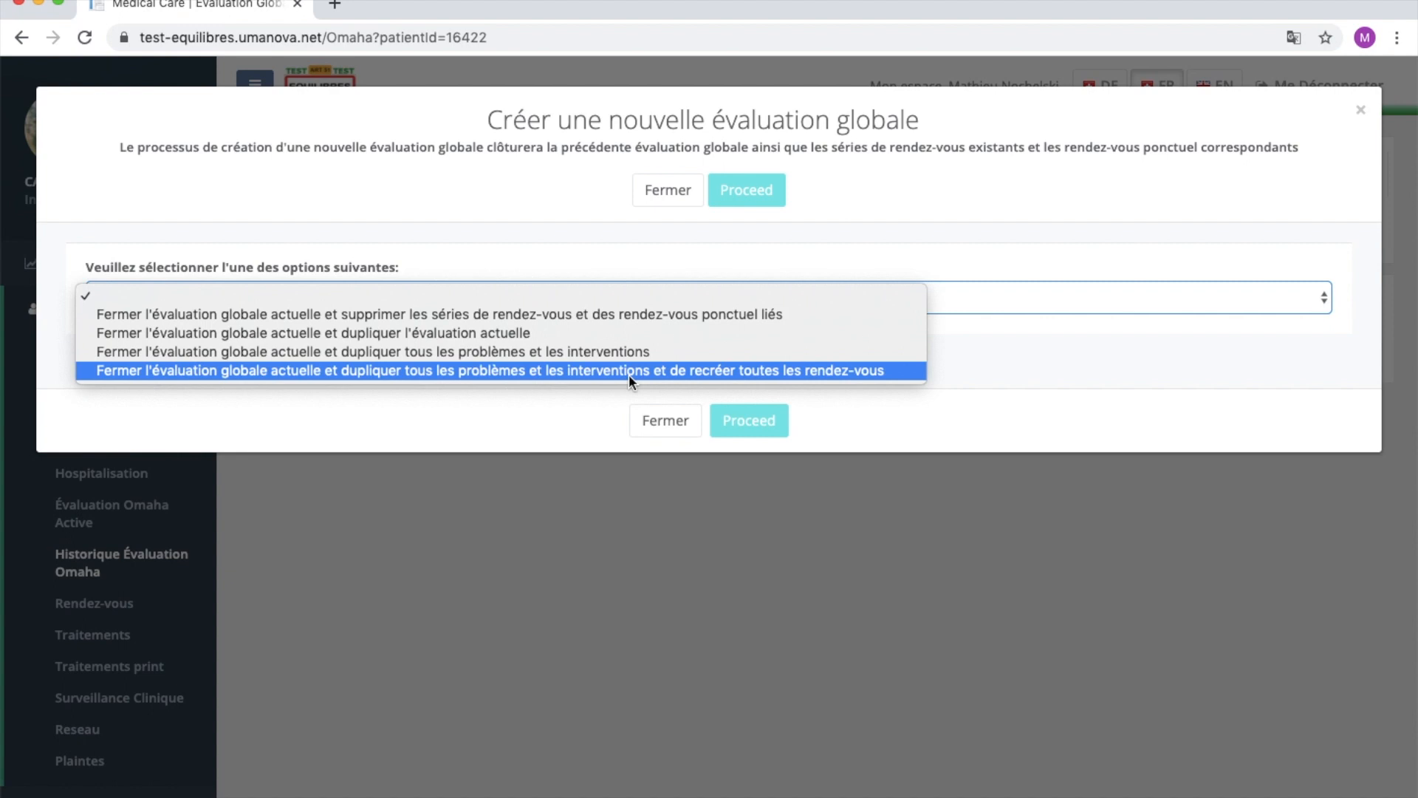
pyautogui.click(671, 374)
pyautogui.click(757, 420)
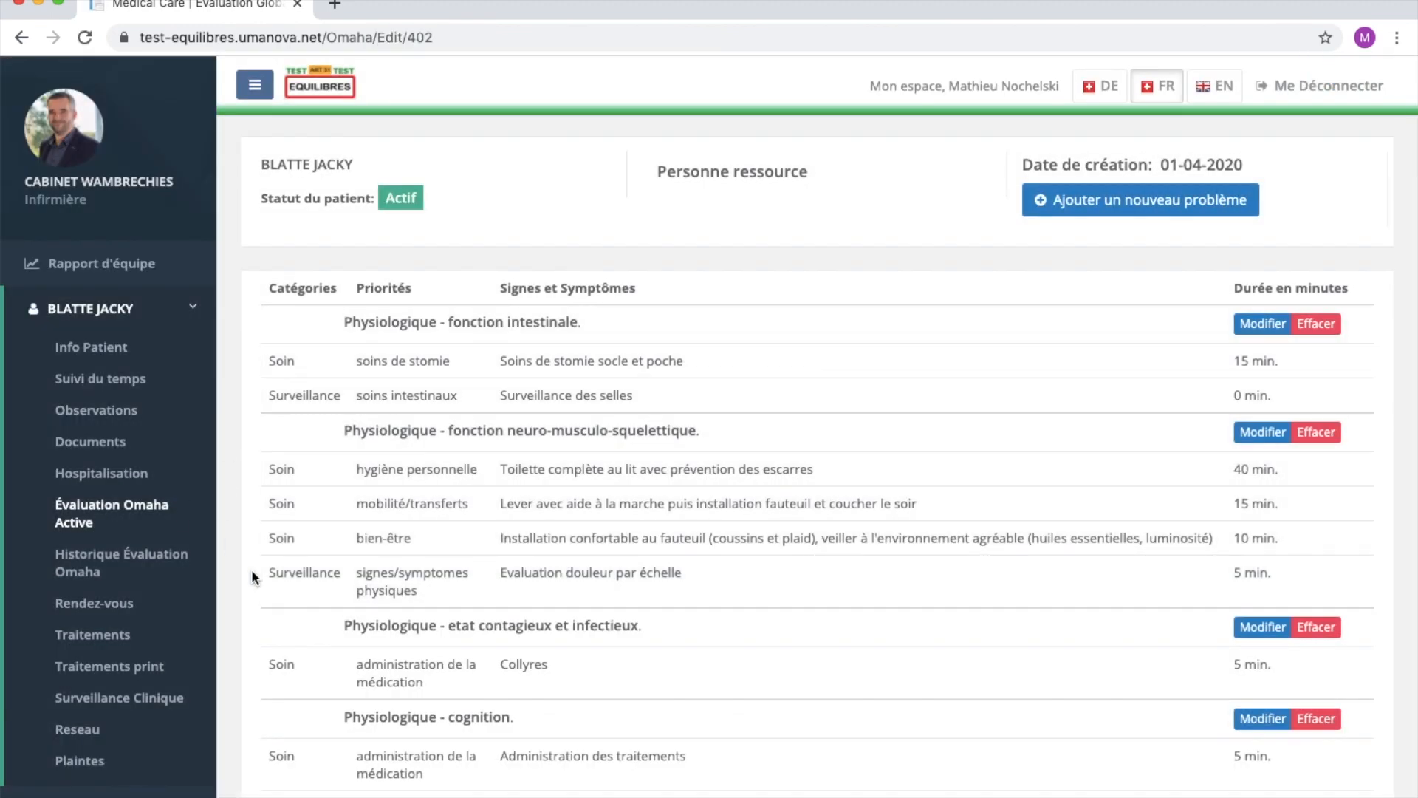
# Review the duplicated problems, examine the full details of "fonction neuro-musculo-squelettique", and save that problem without edits.
pyautogui.scroll(-1, 580, 419)
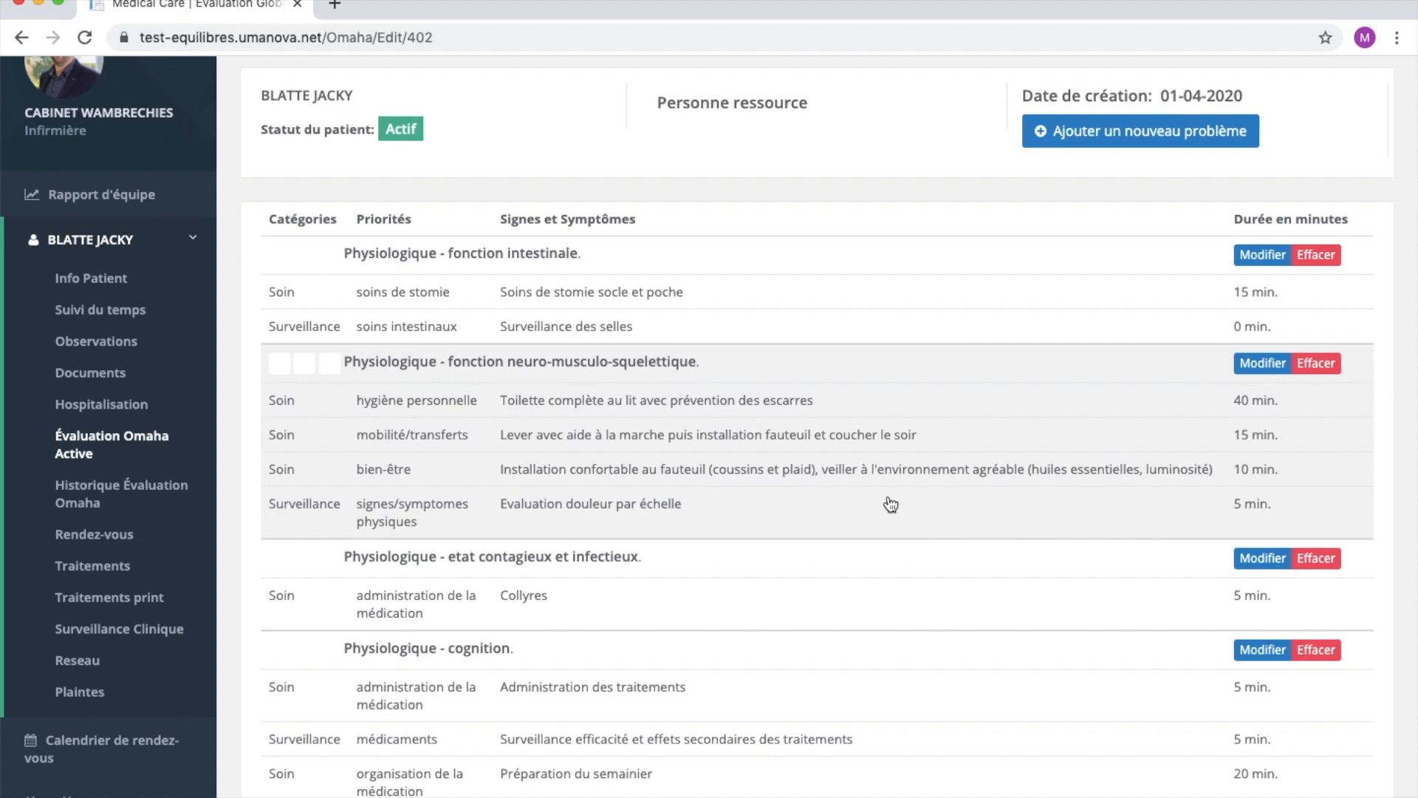
pyautogui.scroll(-3, 890, 504)
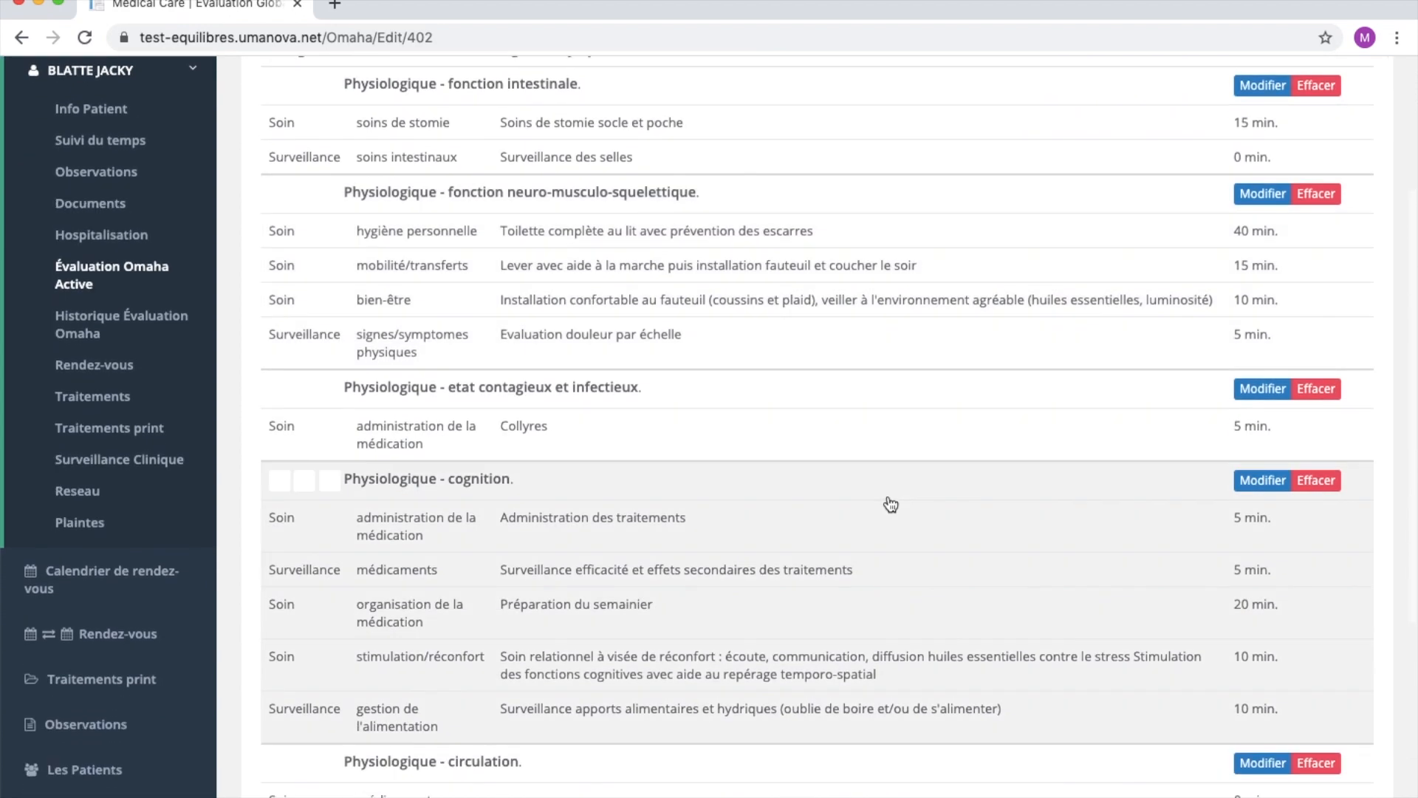
pyautogui.scroll(3, 426, 225)
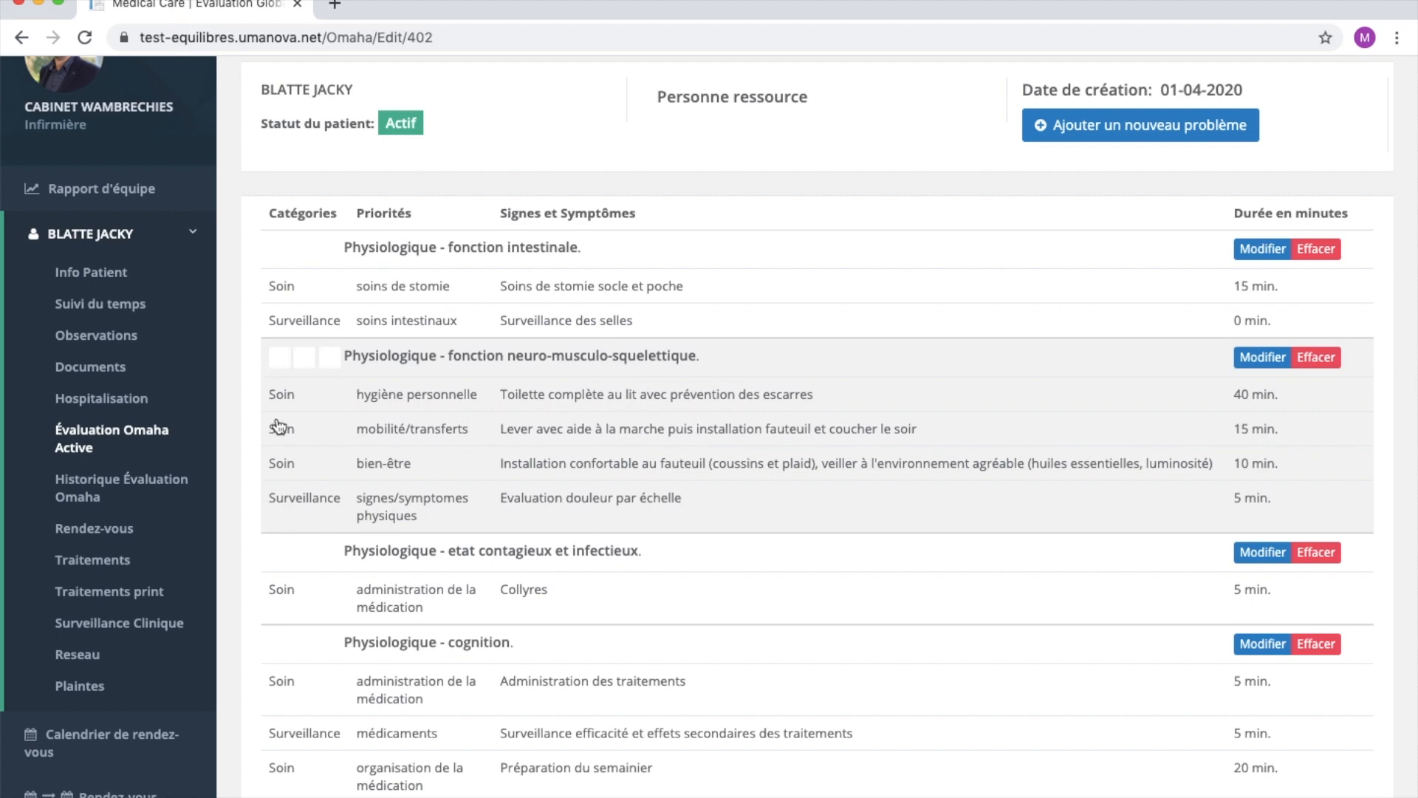
pyautogui.click(486, 377)
pyautogui.scroll(-10, 508, 510)
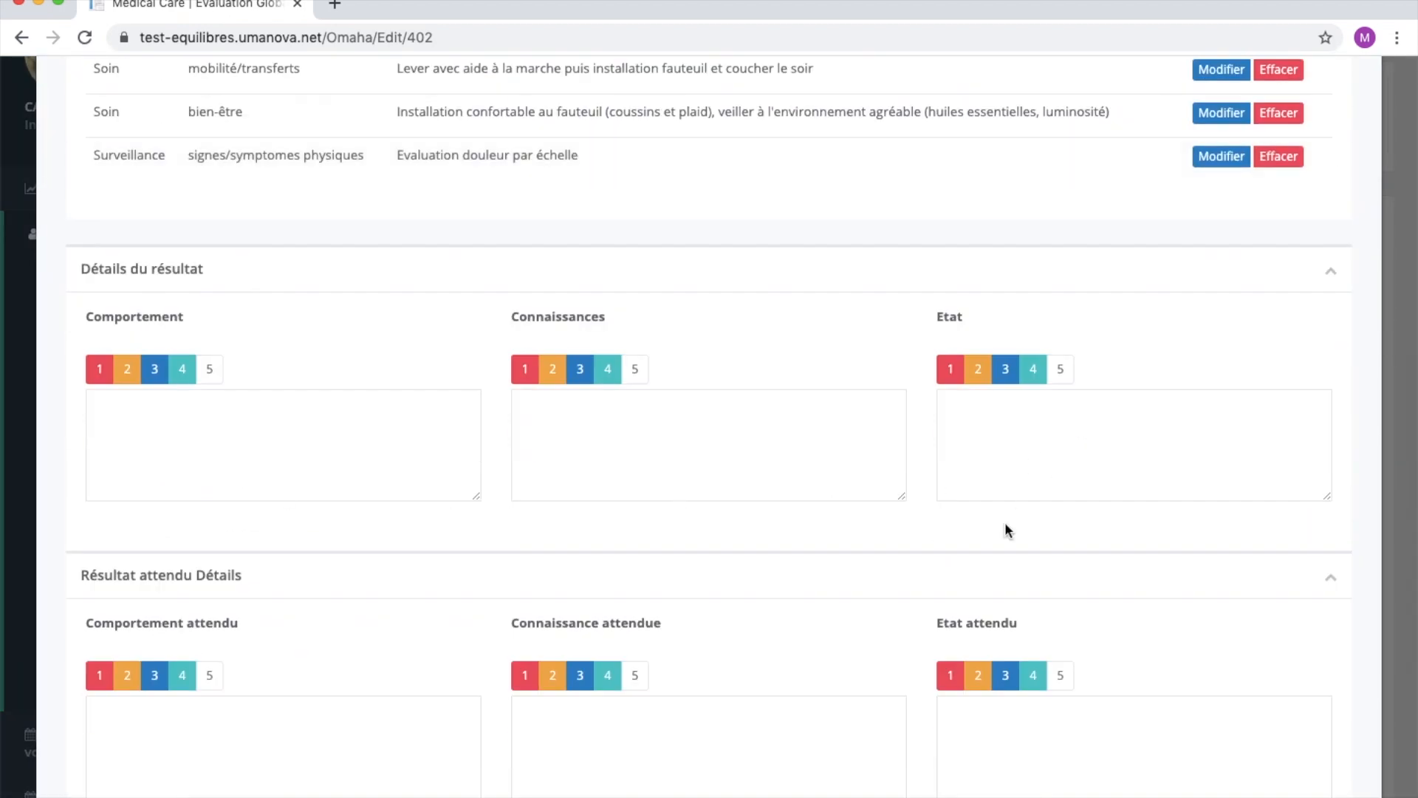
pyautogui.scroll(1, 838, 589)
pyautogui.scroll(10, 838, 590)
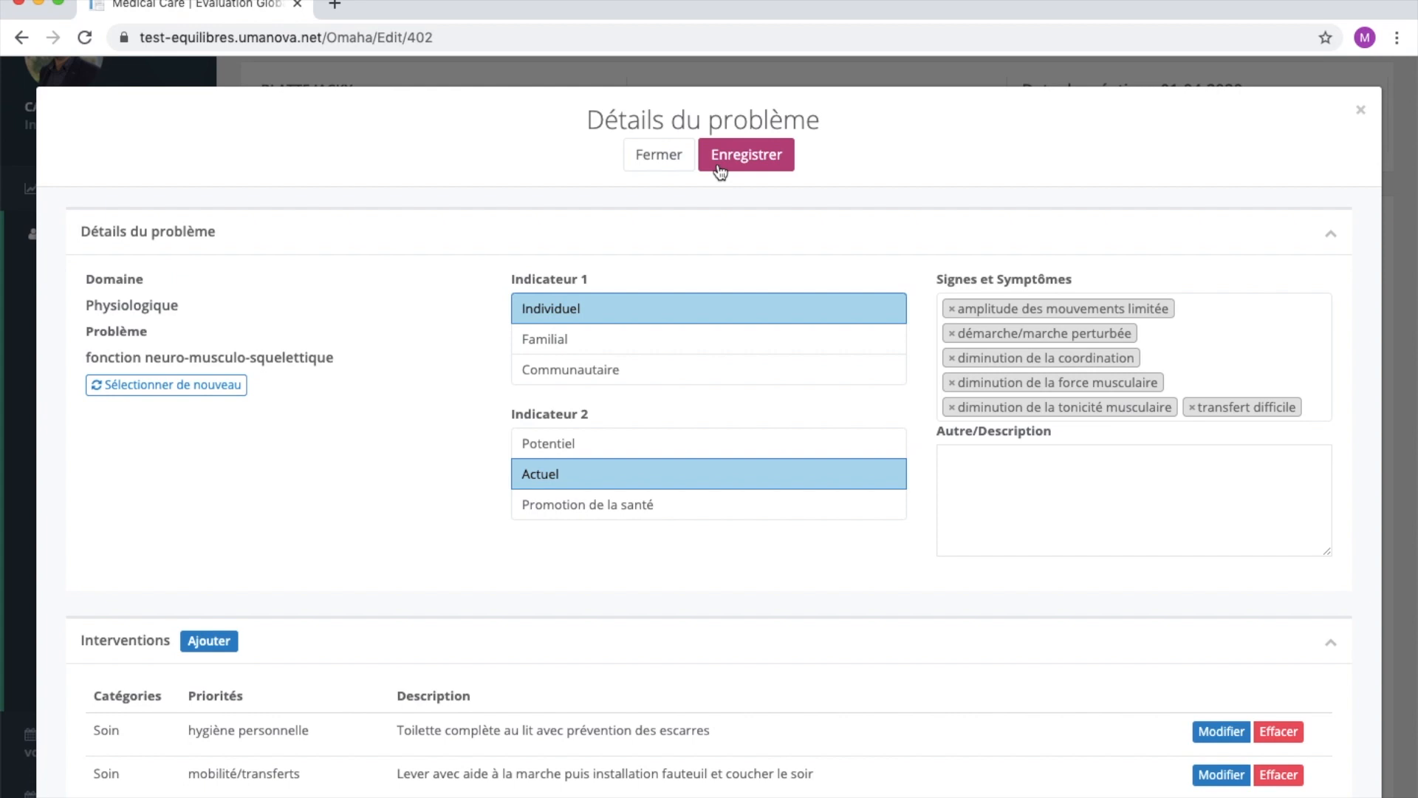
pyautogui.scroll(-13, 570, 453)
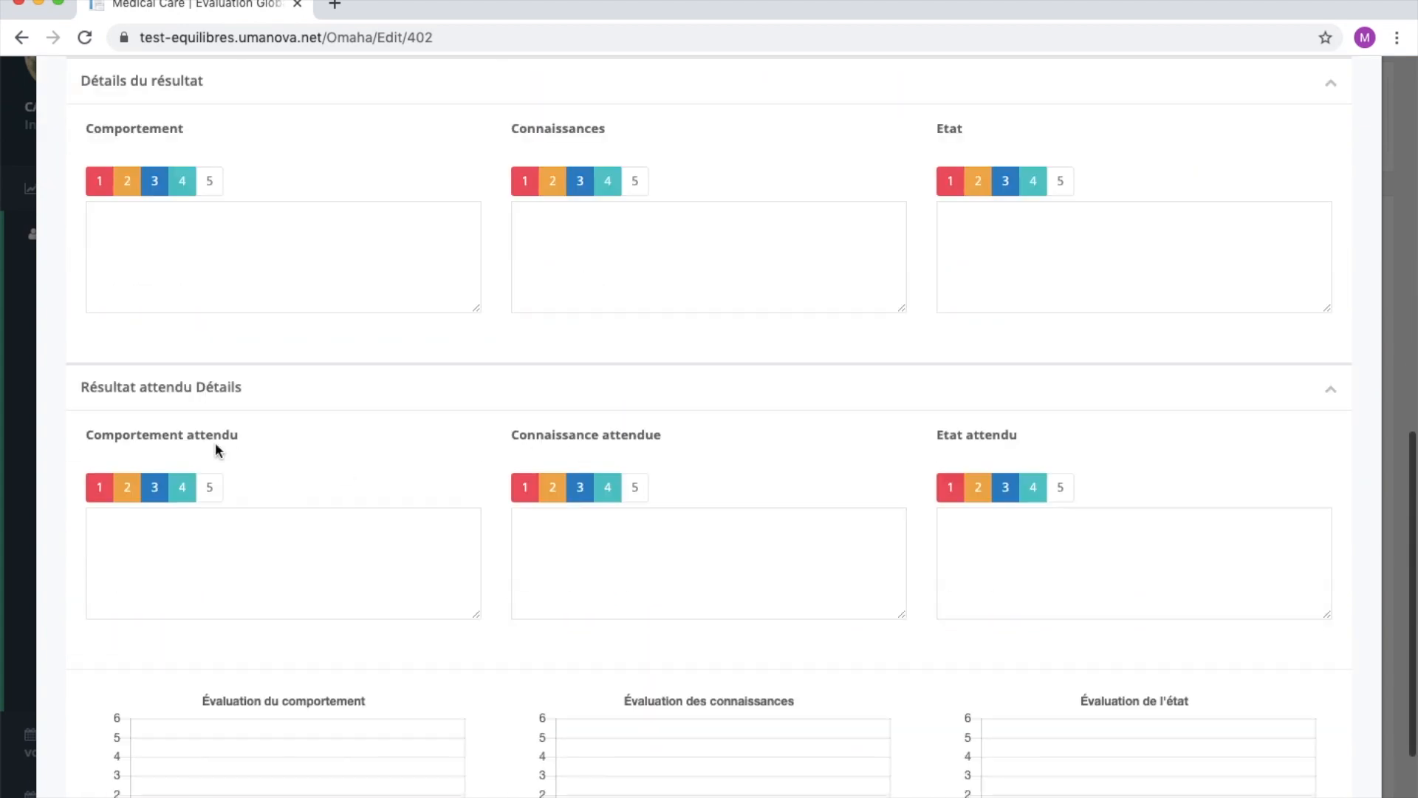
pyautogui.scroll(13, 626, 506)
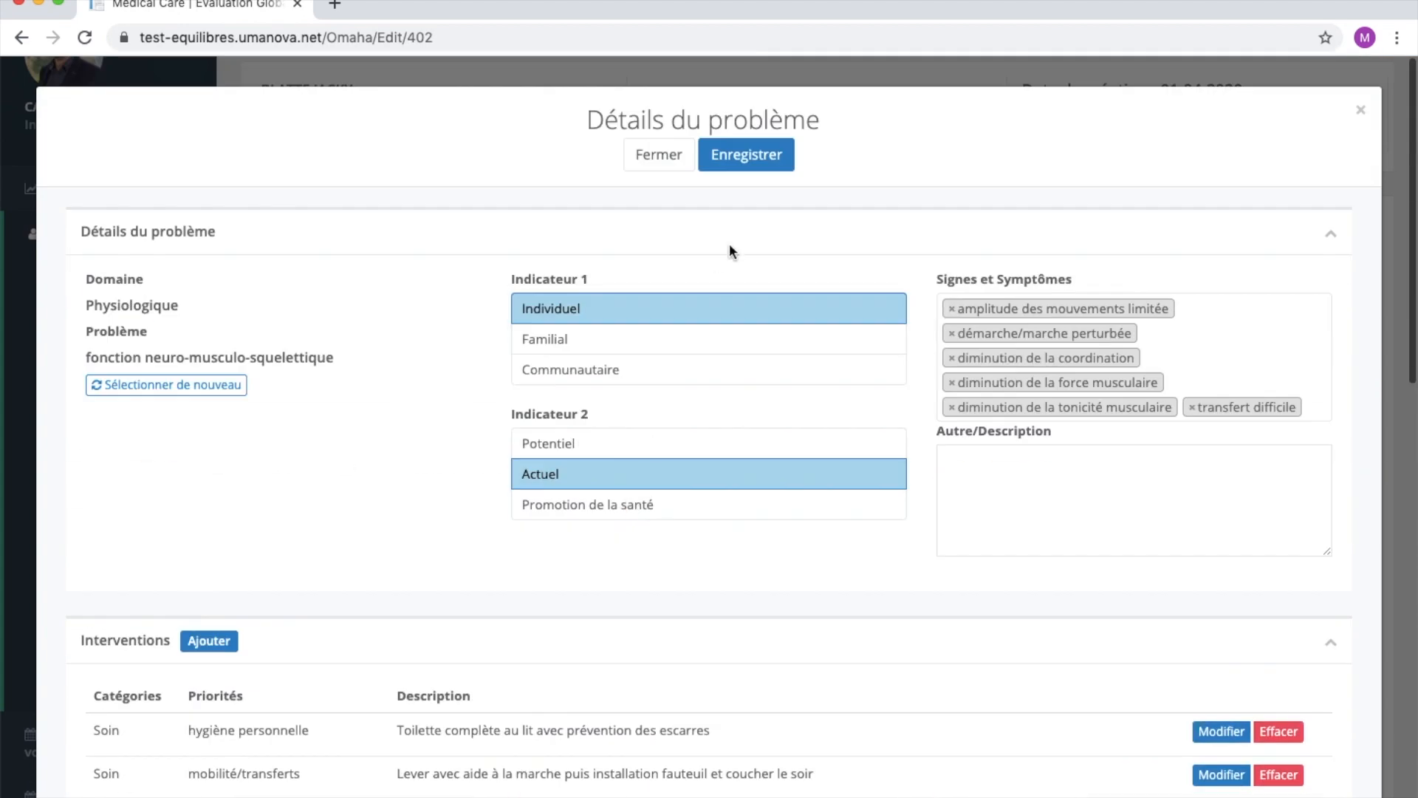
pyautogui.click(721, 162)
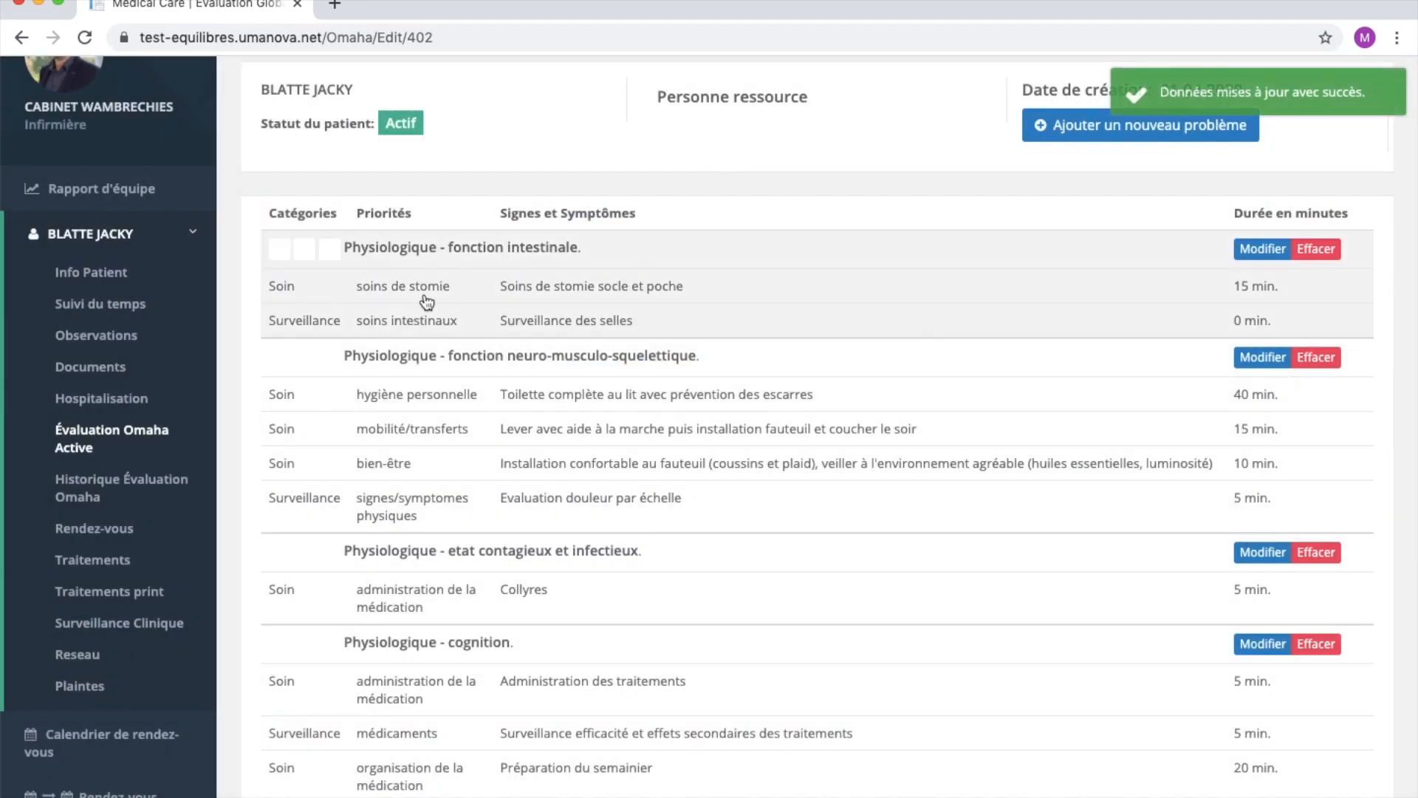
# In the "fonction intestinale" problem, rate Comportement, Connaissances and Etat at 3 each.
pyautogui.click(427, 302)
pyautogui.scroll(-6, 302, 575)
pyautogui.click(154, 476)
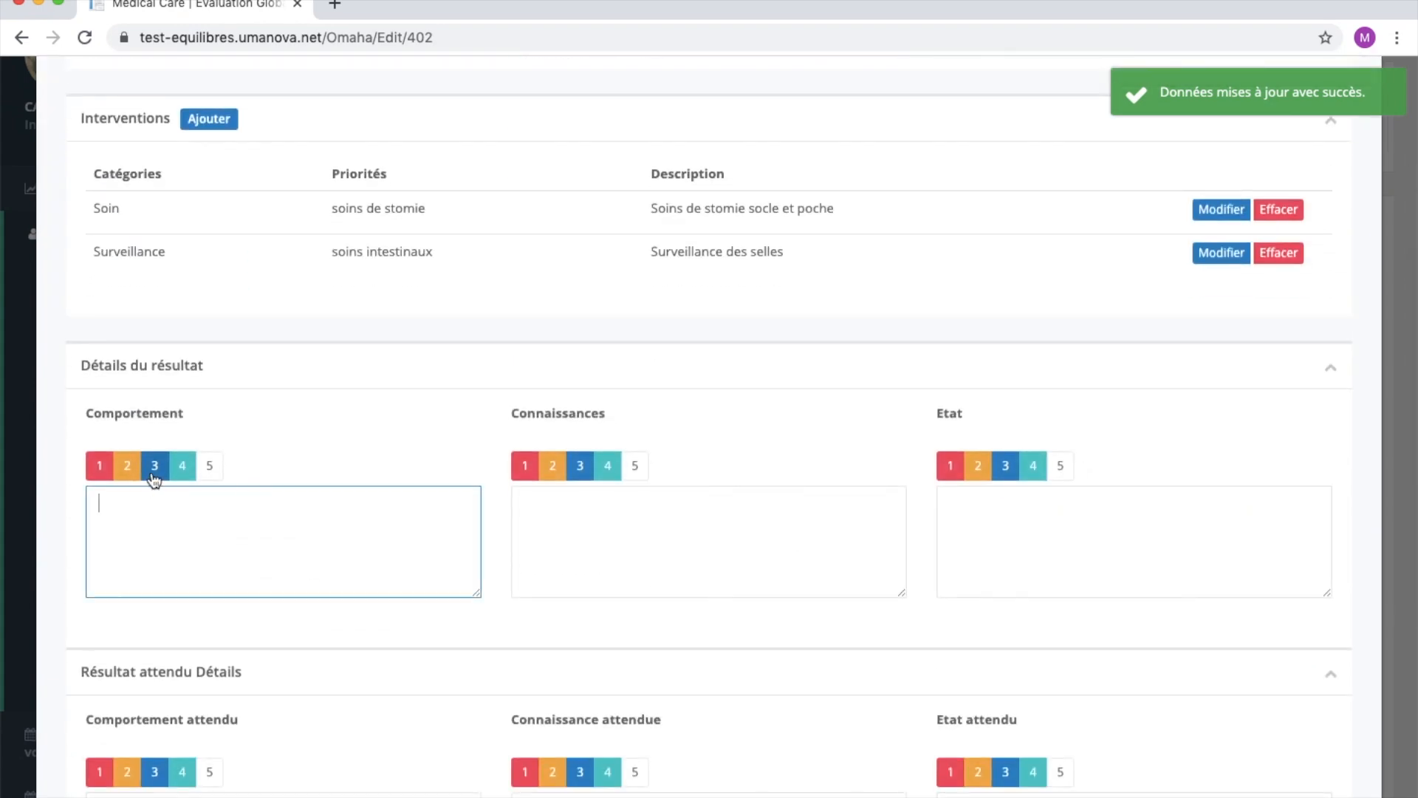
pyautogui.click(154, 478)
pyautogui.click(583, 473)
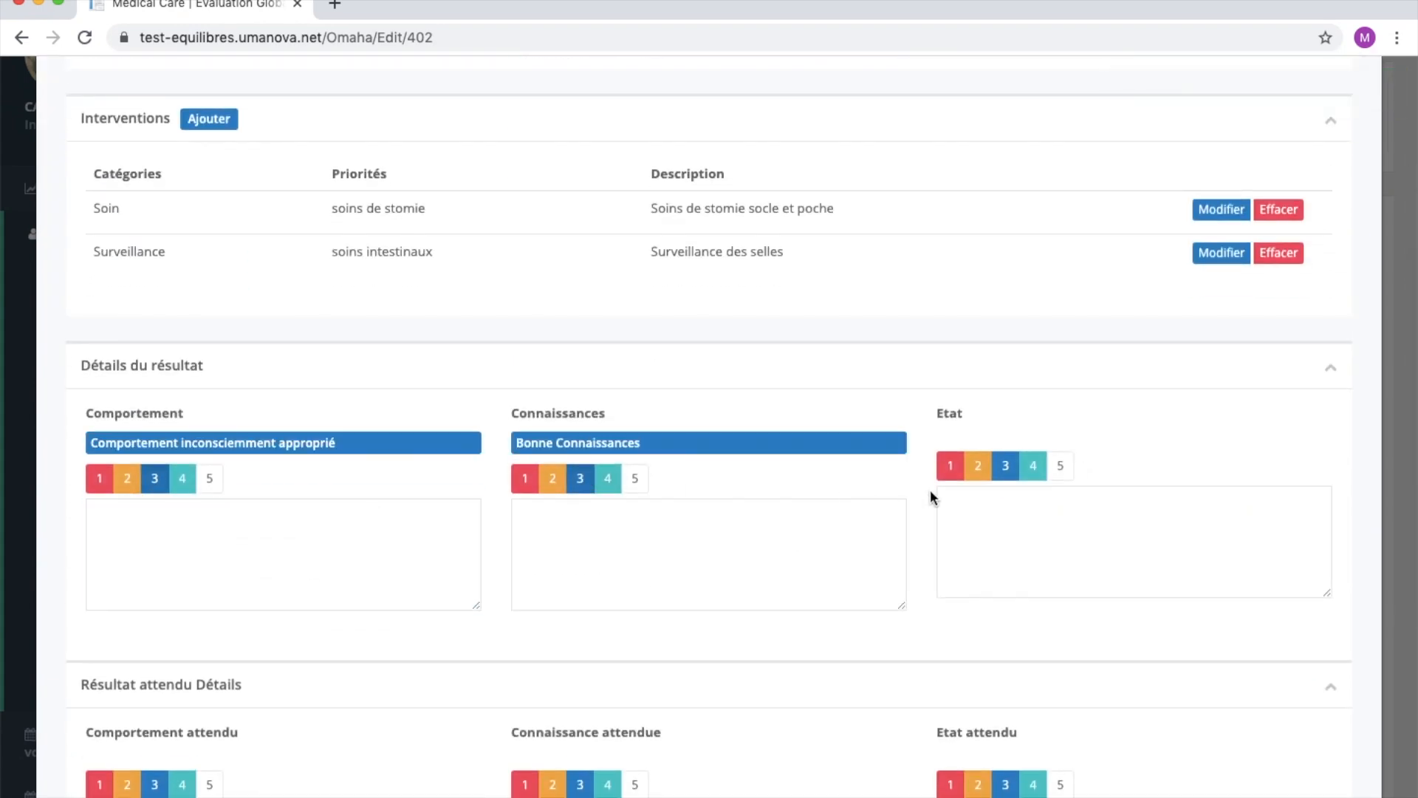
pyautogui.click(1003, 471)
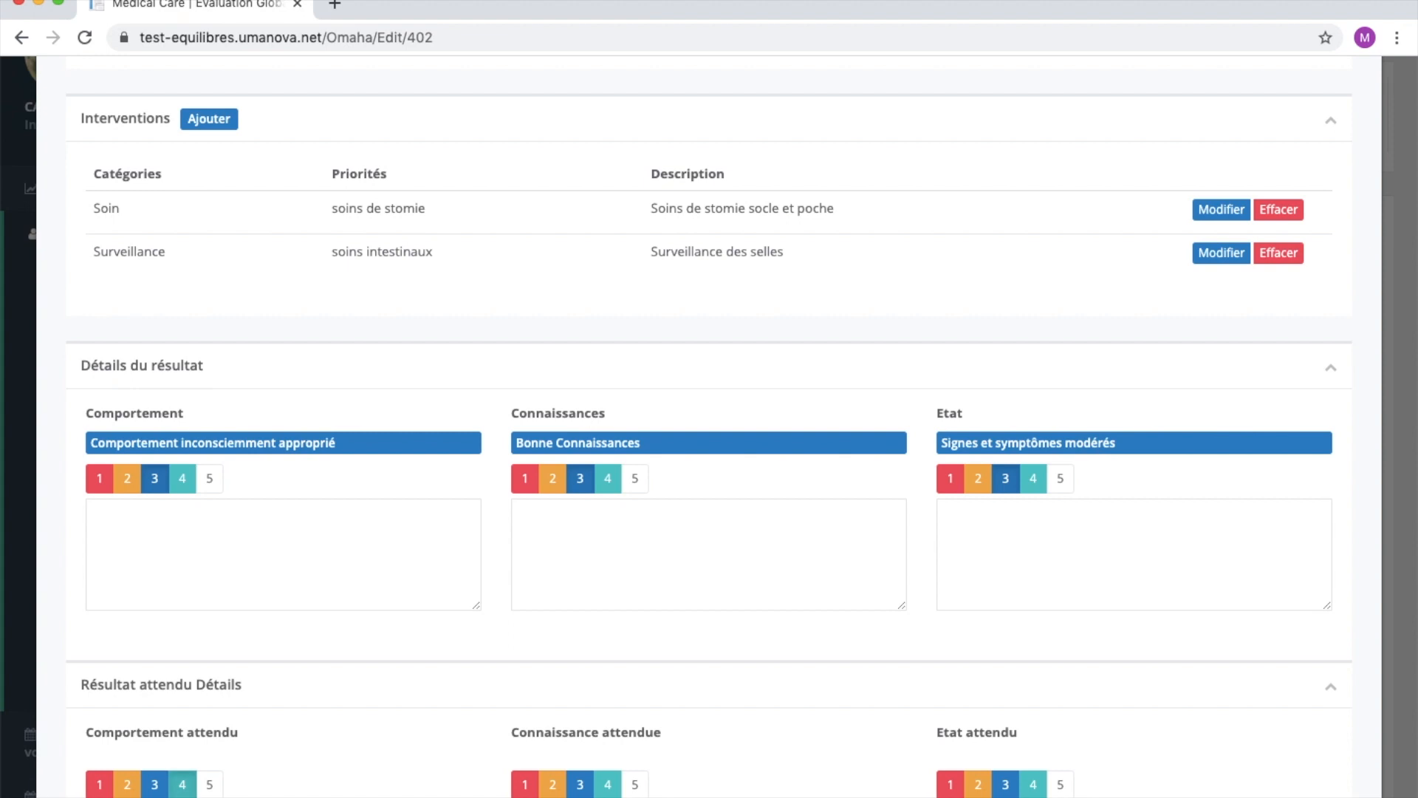
# Set the expected Comportement, Connaissance and Etat for "fonction intestinale" to 4 each and save the problem.
pyautogui.click(181, 783)
pyautogui.click(607, 783)
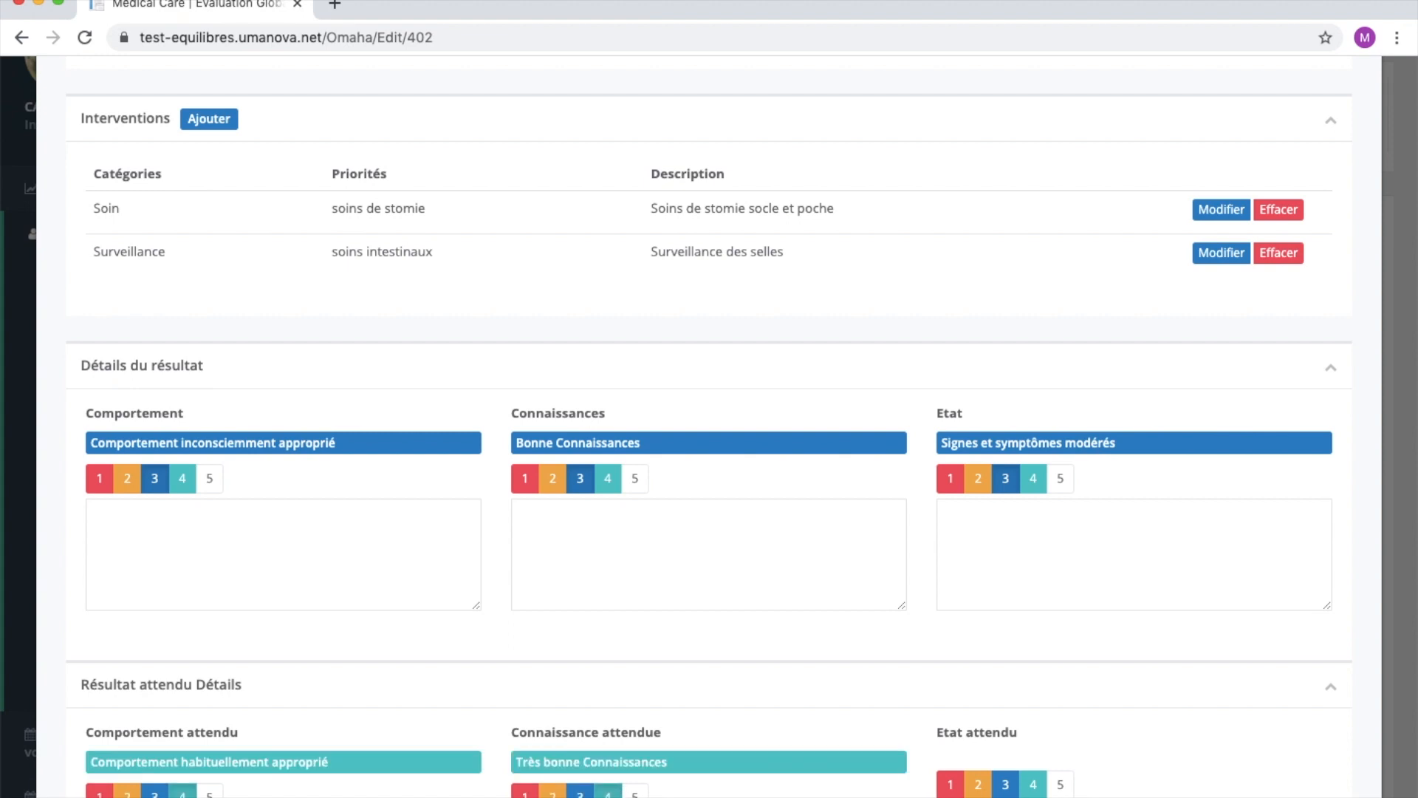
pyautogui.click(1033, 783)
pyautogui.scroll(6, 861, 369)
pyautogui.click(762, 164)
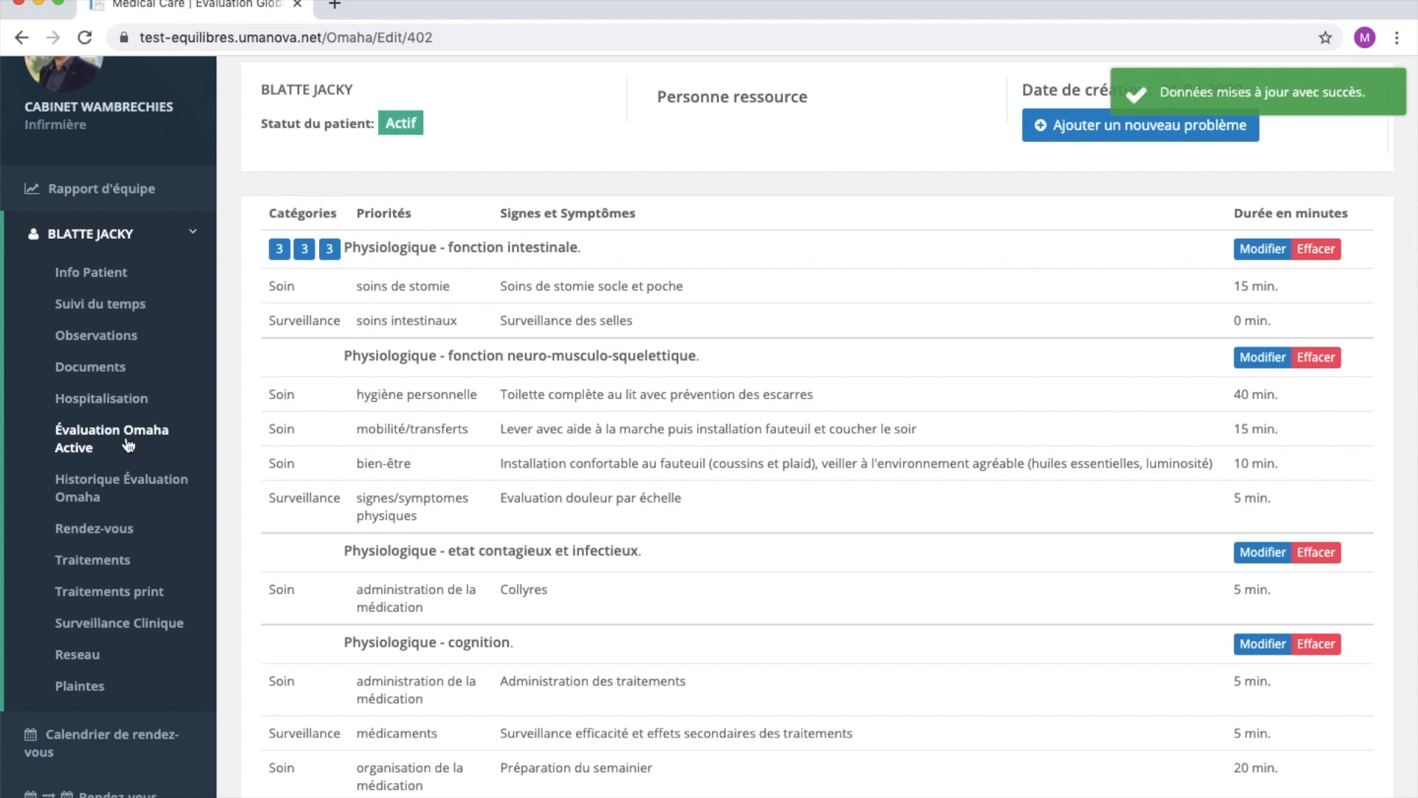
# Check the patient's Omaha evaluation history, then examine the recreated appointment series and the monthly calendar, including the previous month.
pyautogui.click(150, 487)
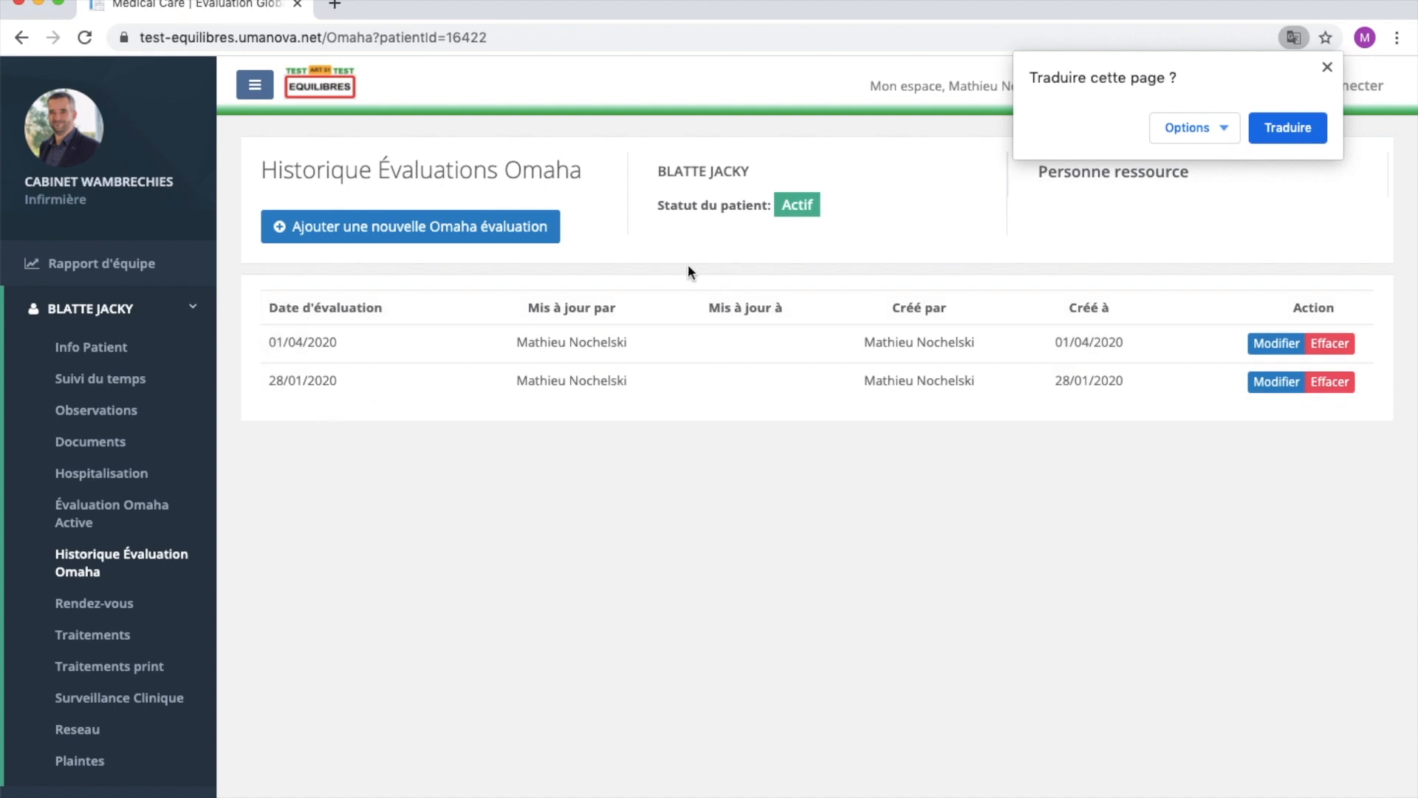
pyautogui.click(1327, 67)
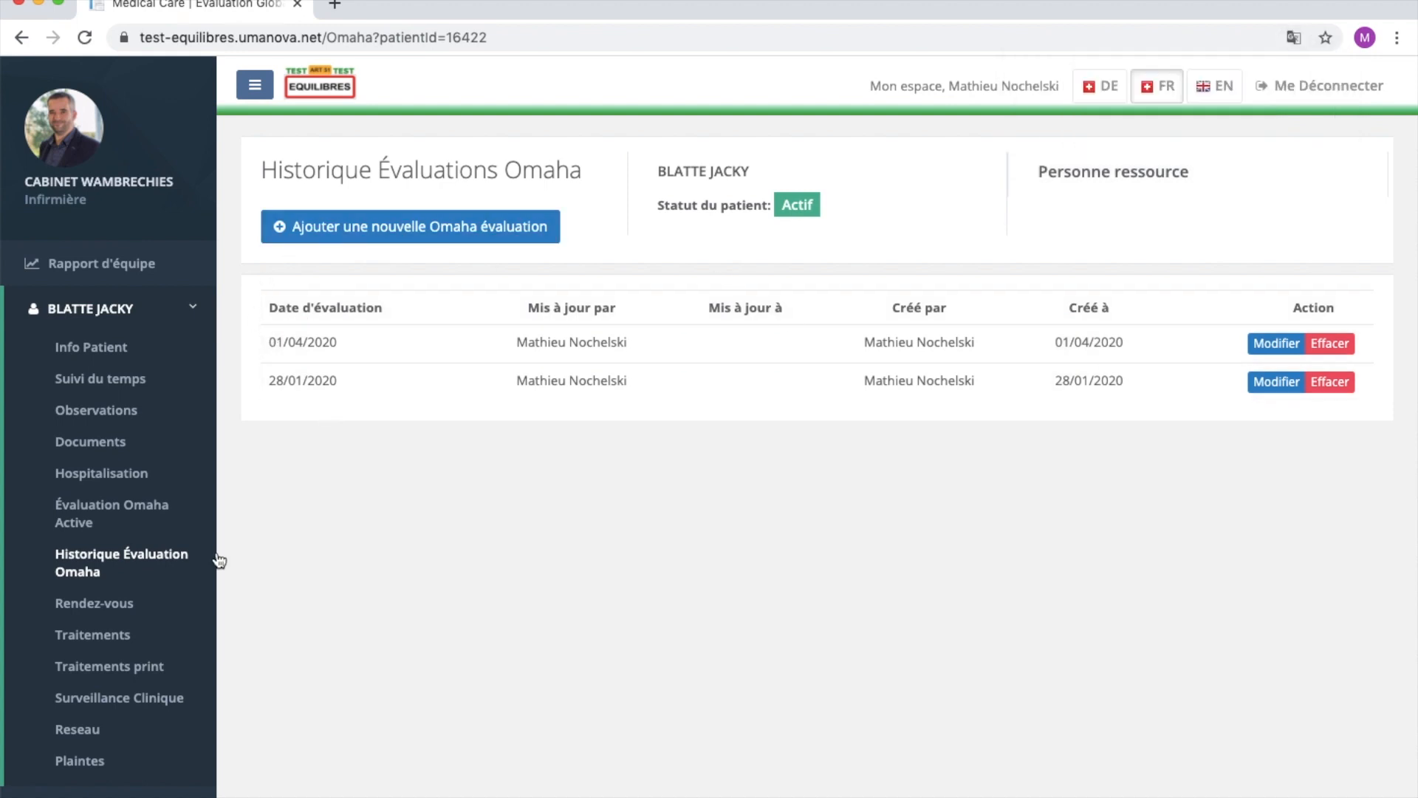
pyautogui.click(85, 601)
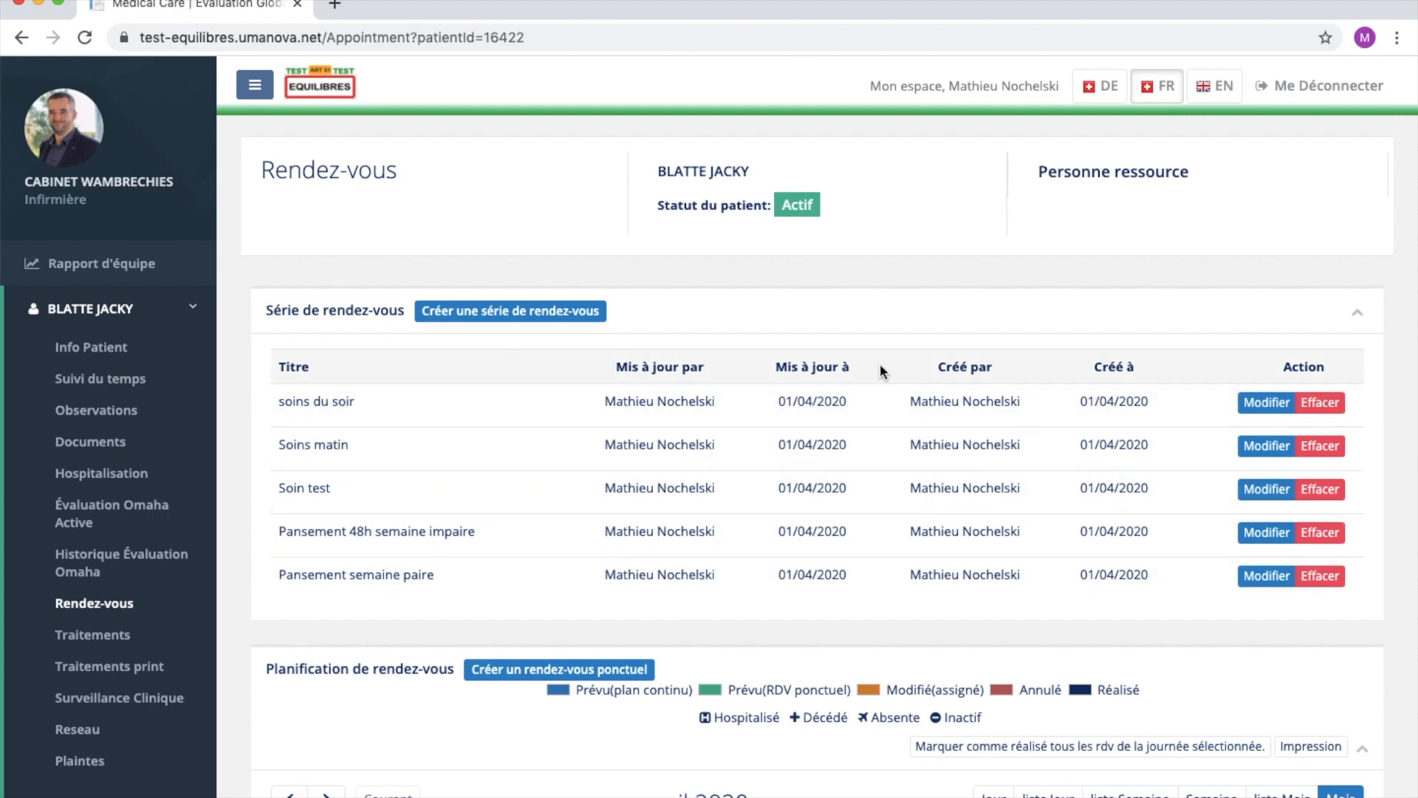
pyautogui.scroll(-5, 725, 536)
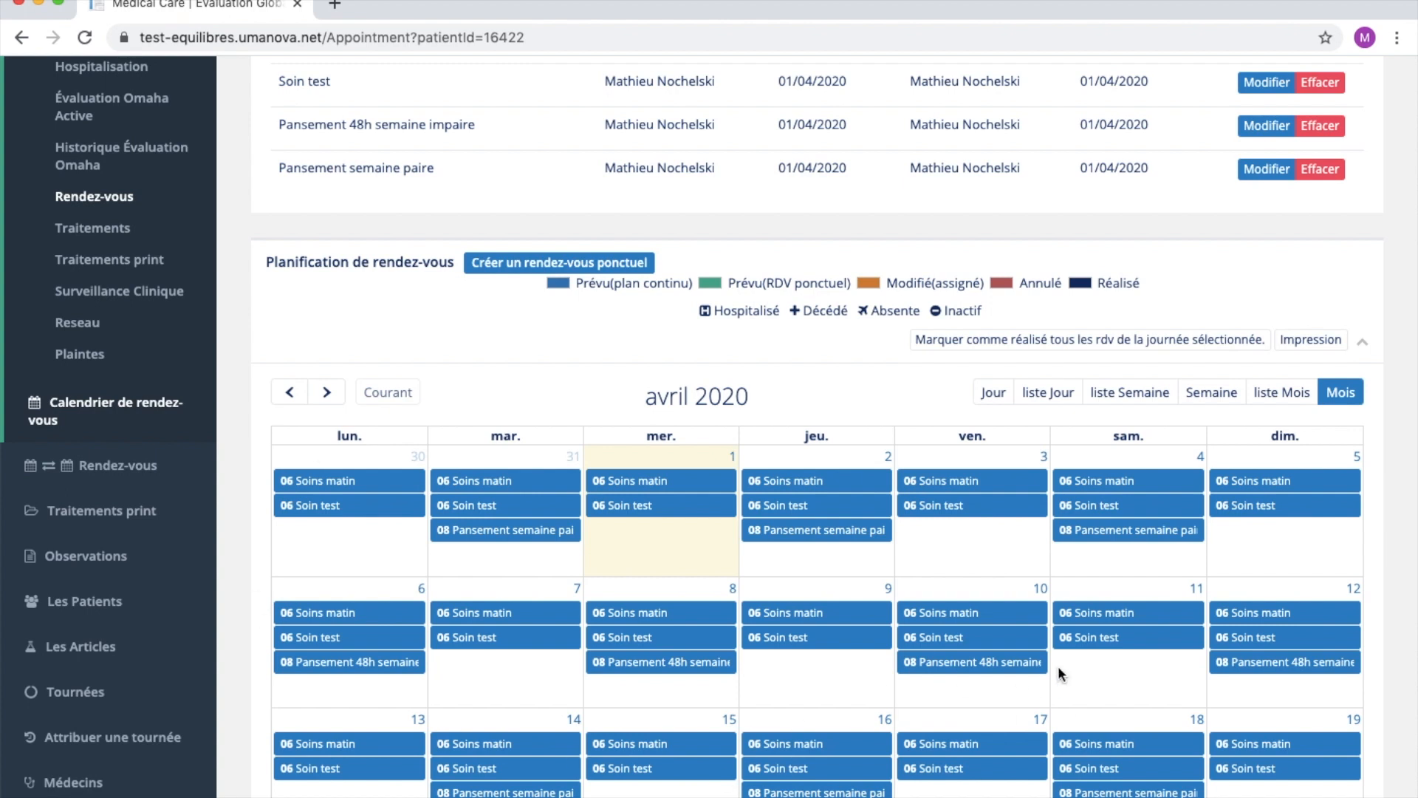
pyautogui.click(291, 395)
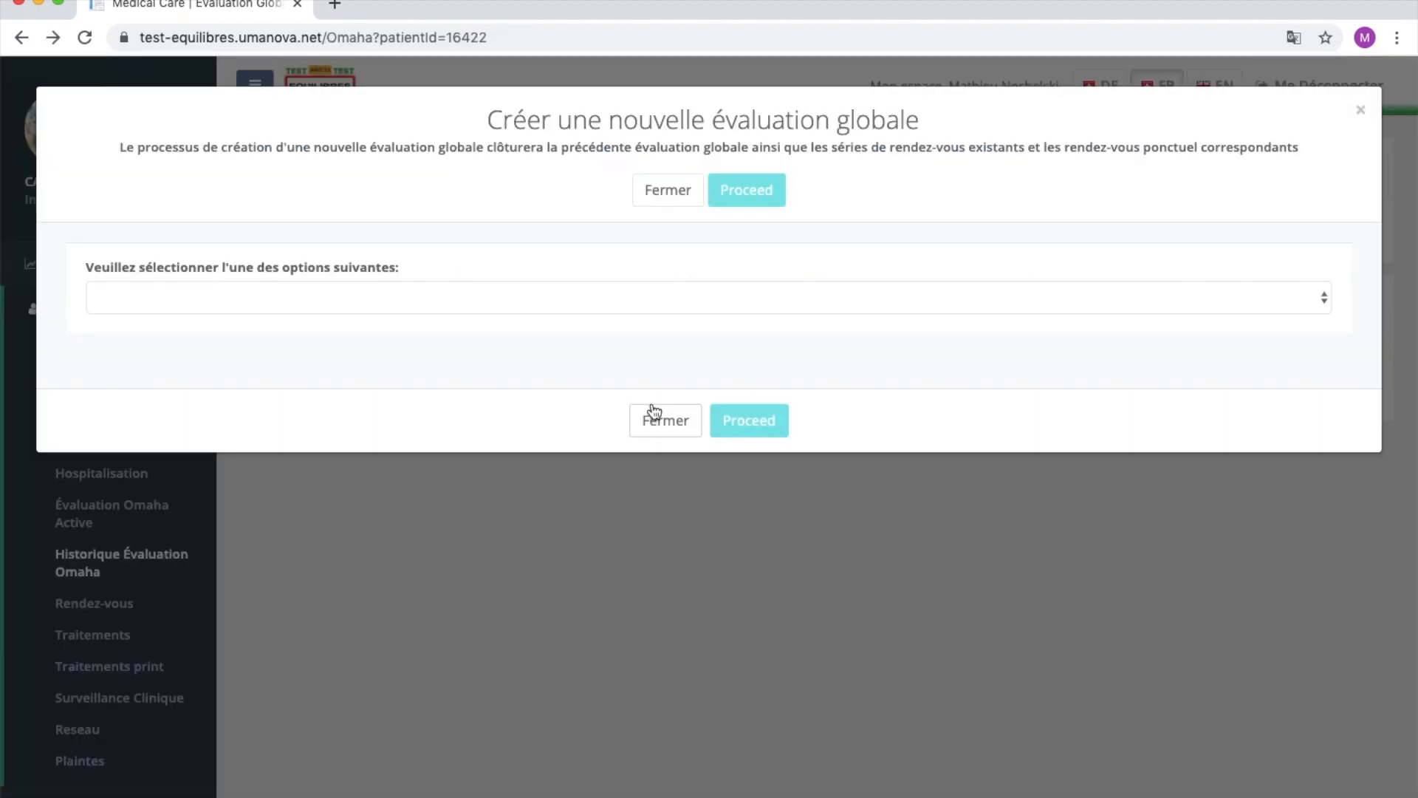
# View the available closing and duplication options for creating another global evaluation, without selecting any.
pyautogui.click(649, 411)
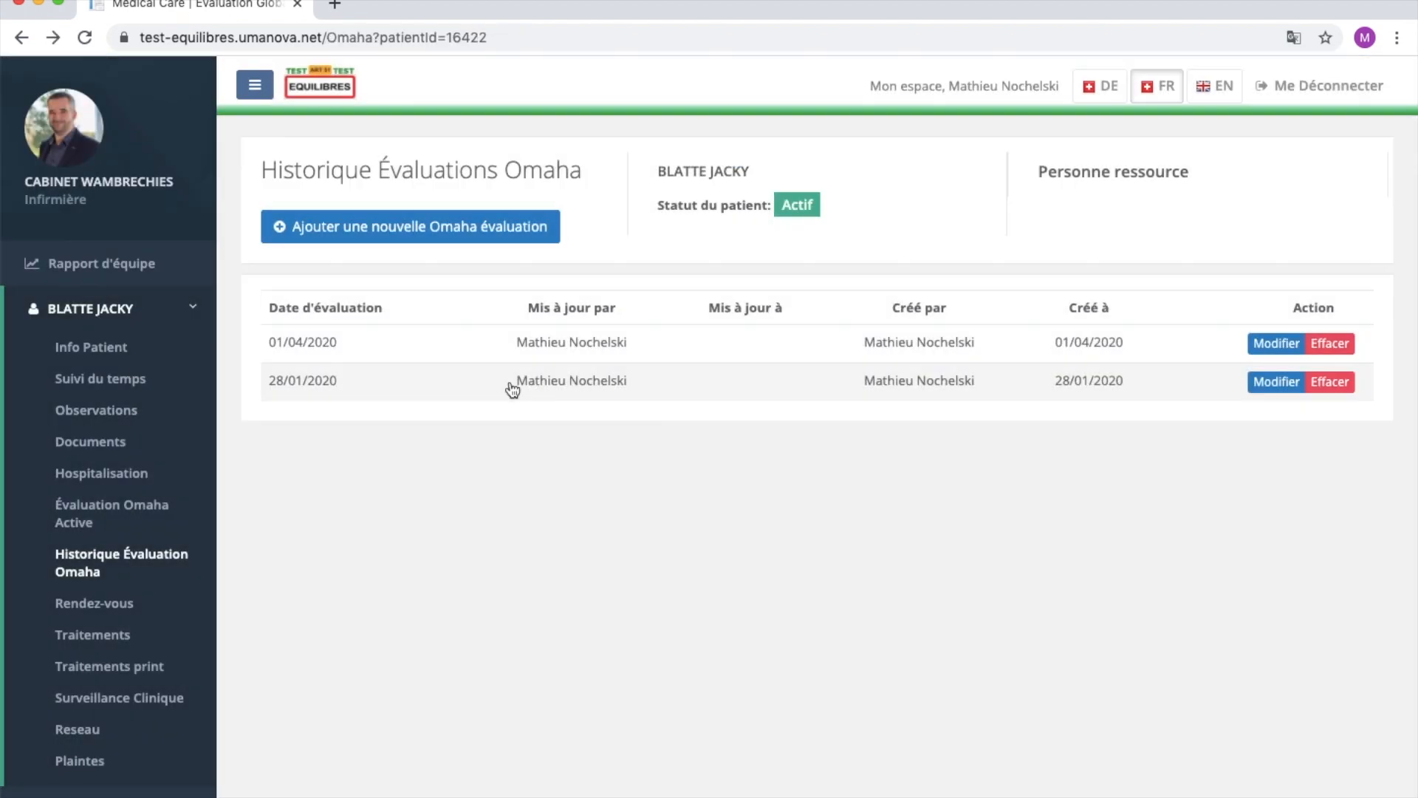
pyautogui.click(476, 230)
pyautogui.click(444, 298)
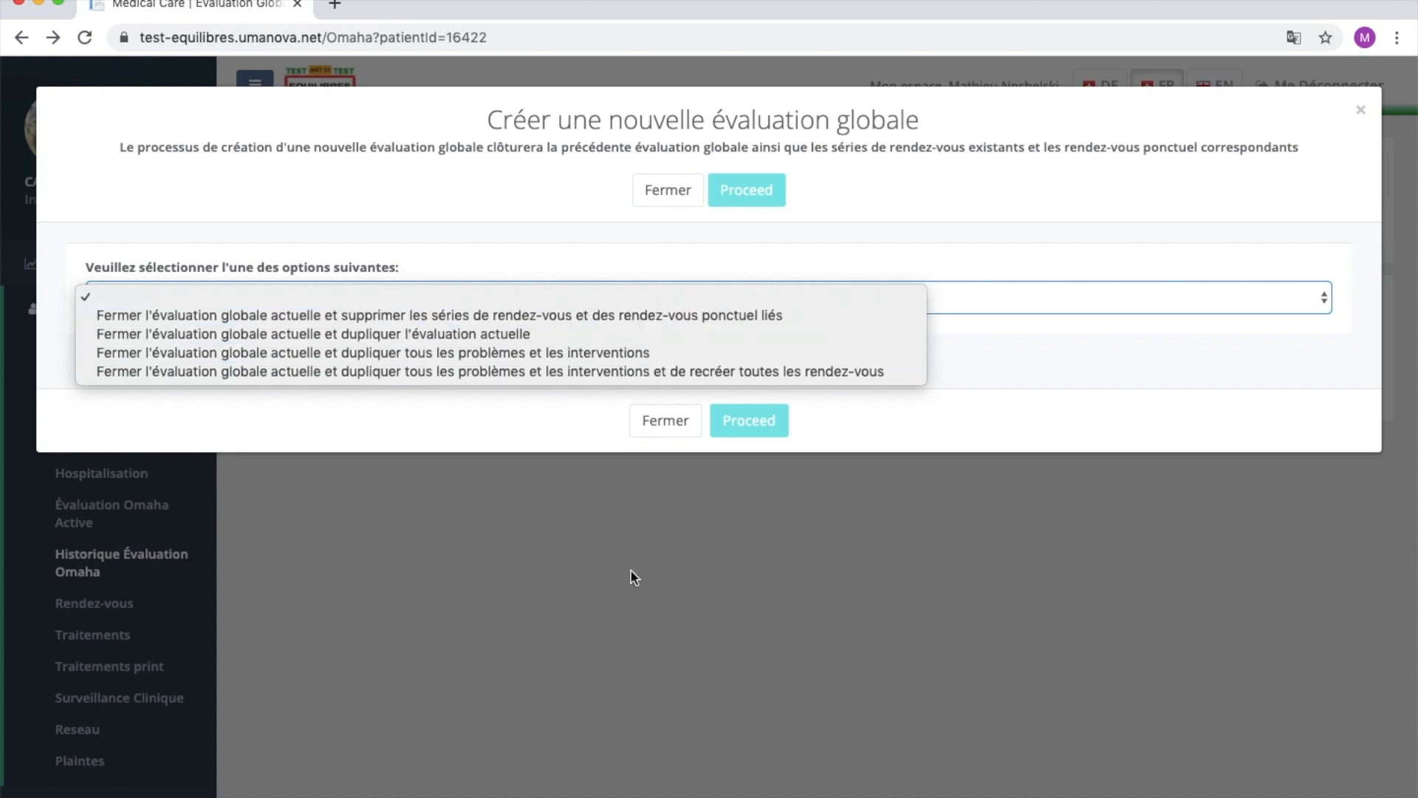
pyautogui.click(637, 547)
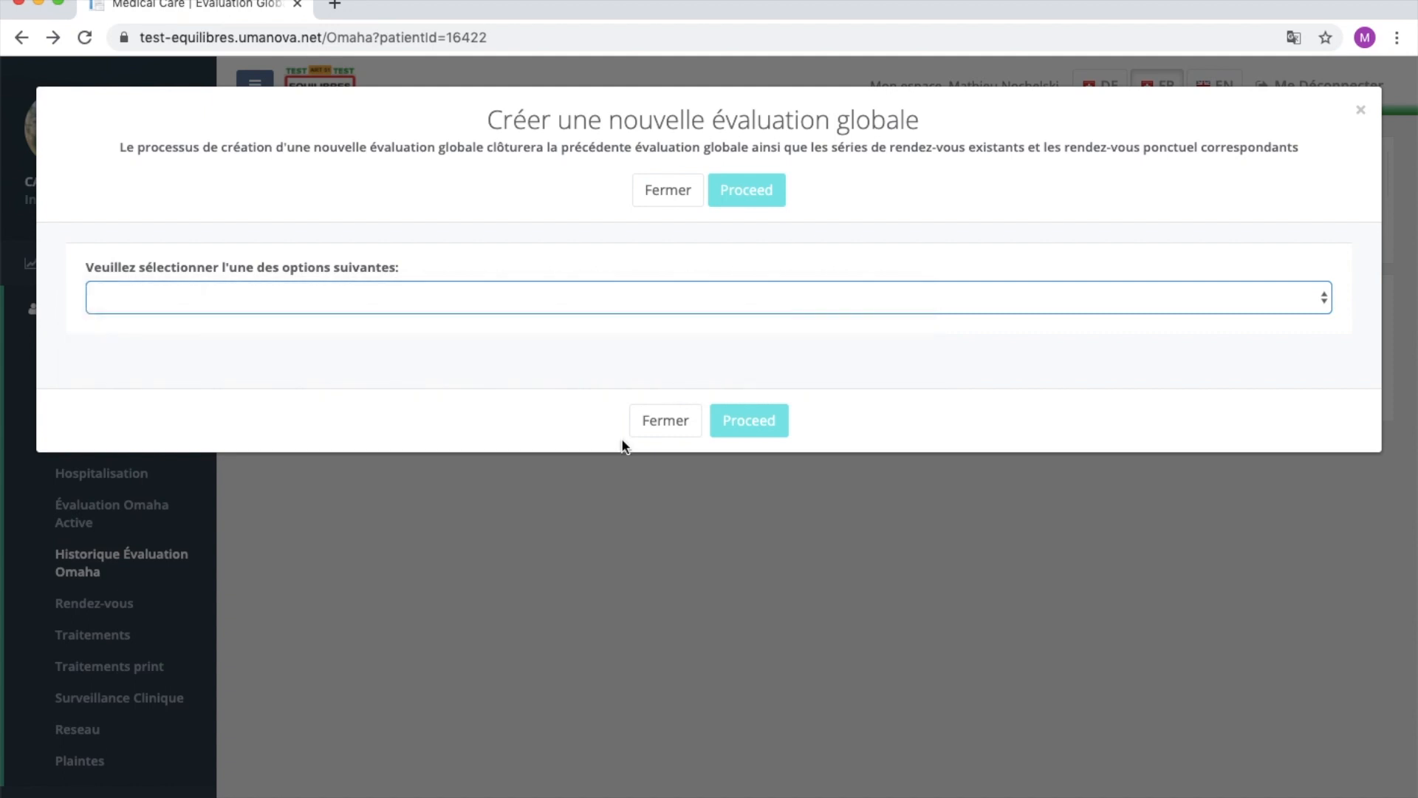